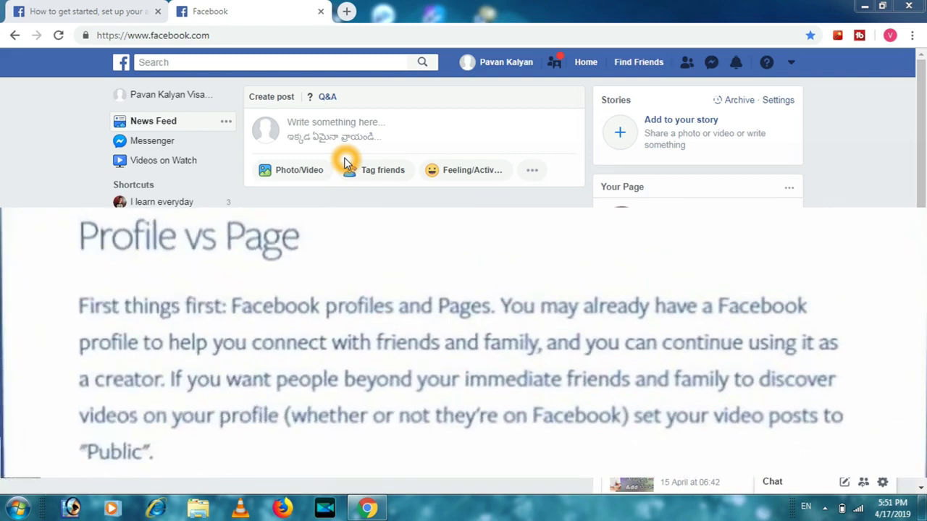
Start creating a new Facebook Page of the Business or brand type.
click(791, 61)
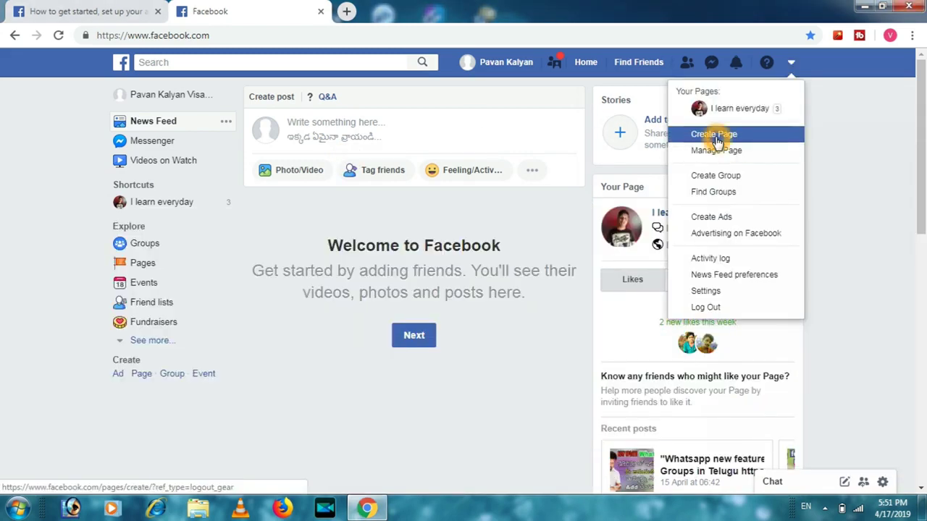
click(716, 136)
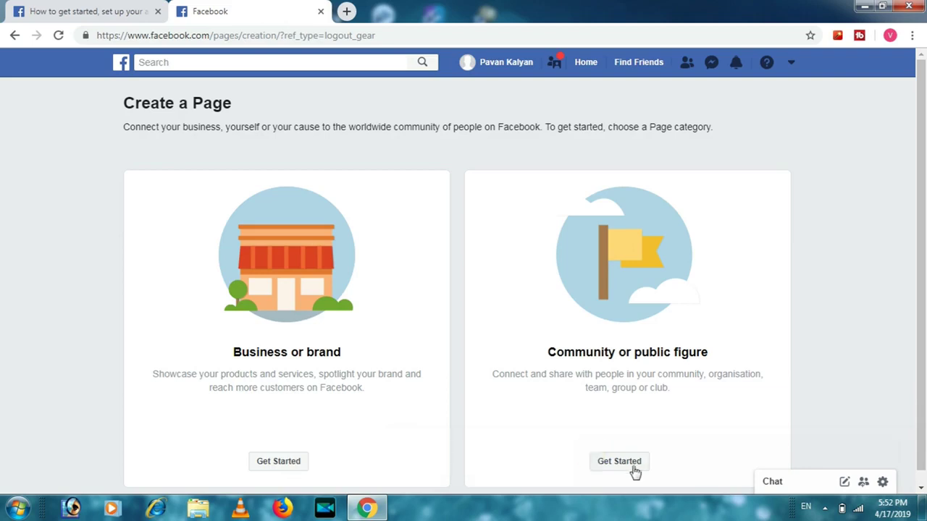
click(279, 461)
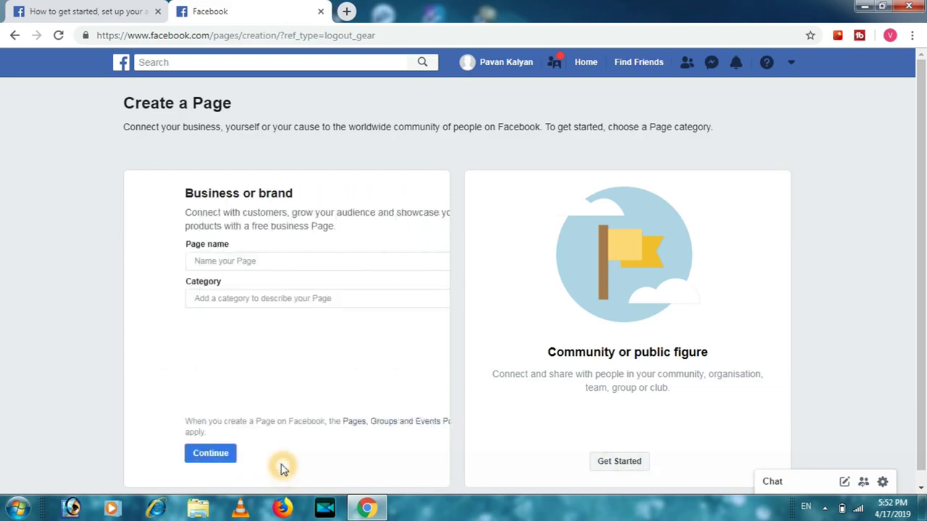
Name the new Page "Kalyan tech ideas".
click(198, 264)
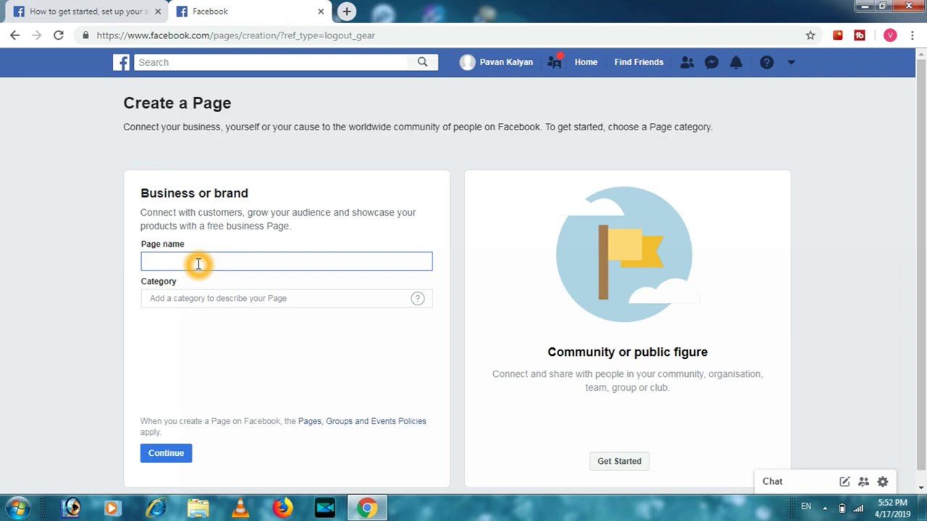
text(kalyan tech ideas)
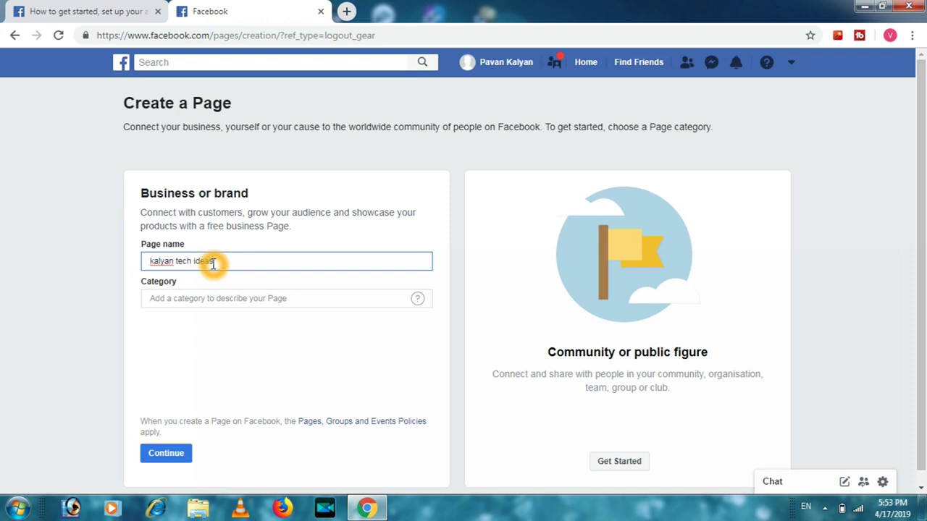
click(274, 279)
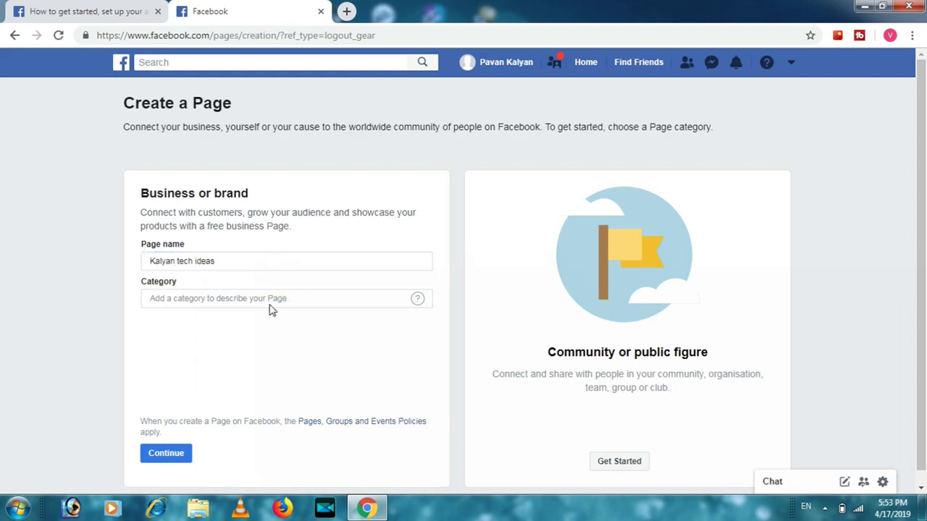
Find a category with "tech", choose Science, technology and engineering, and continue with the Page creation.
click(270, 301)
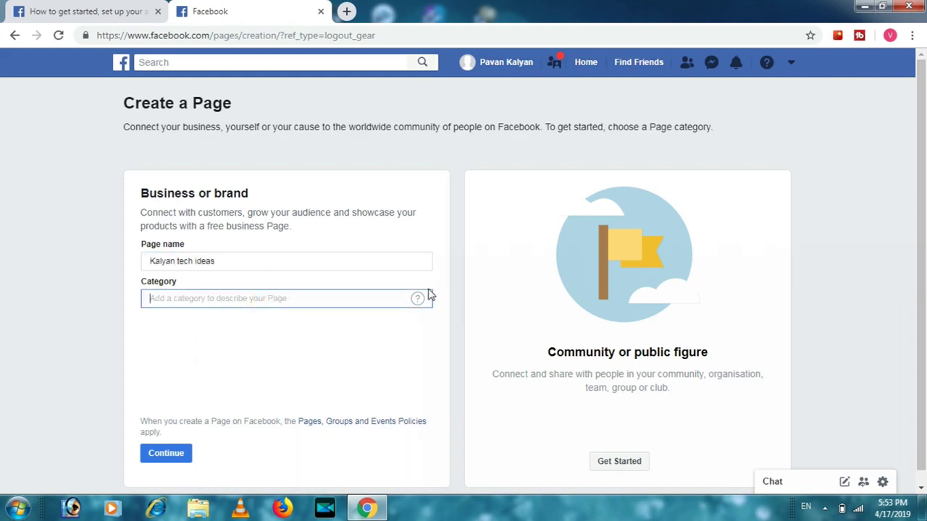
click(418, 298)
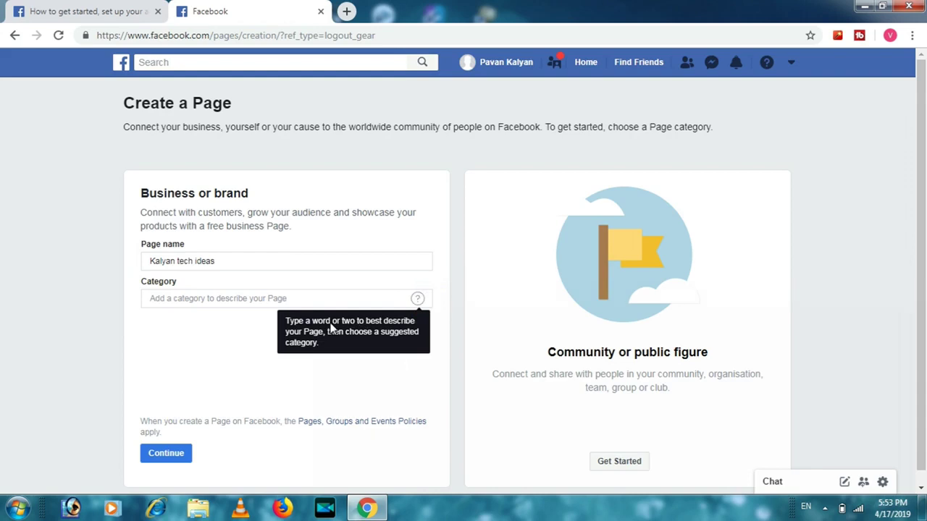
click(294, 298)
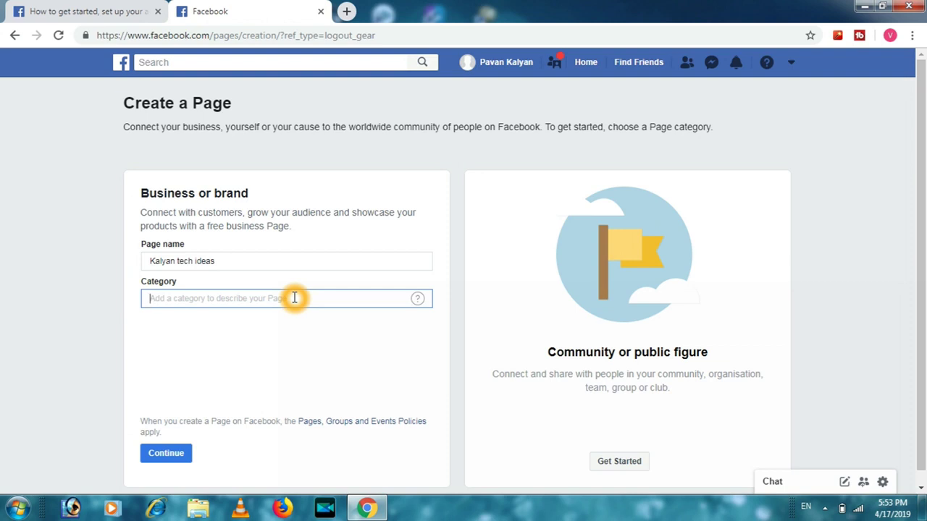
text(s)
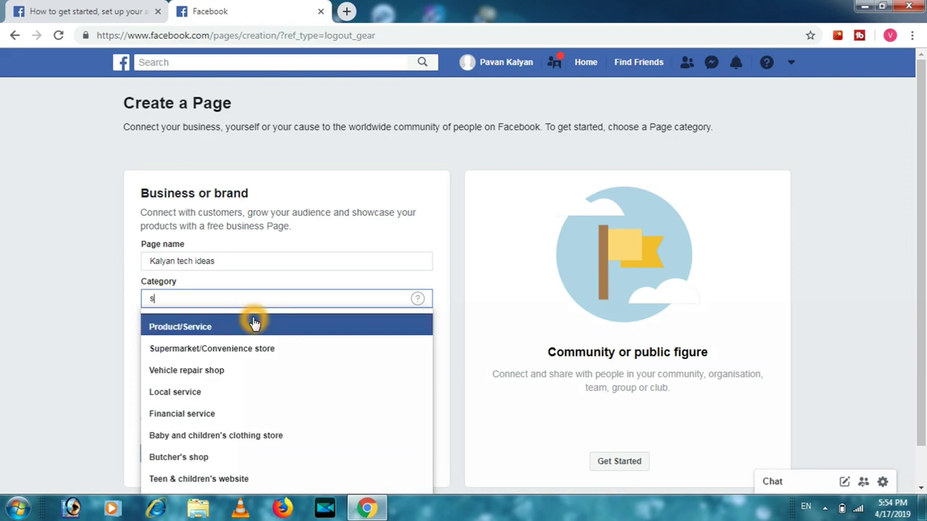
key(BackSpace)
text(tech)
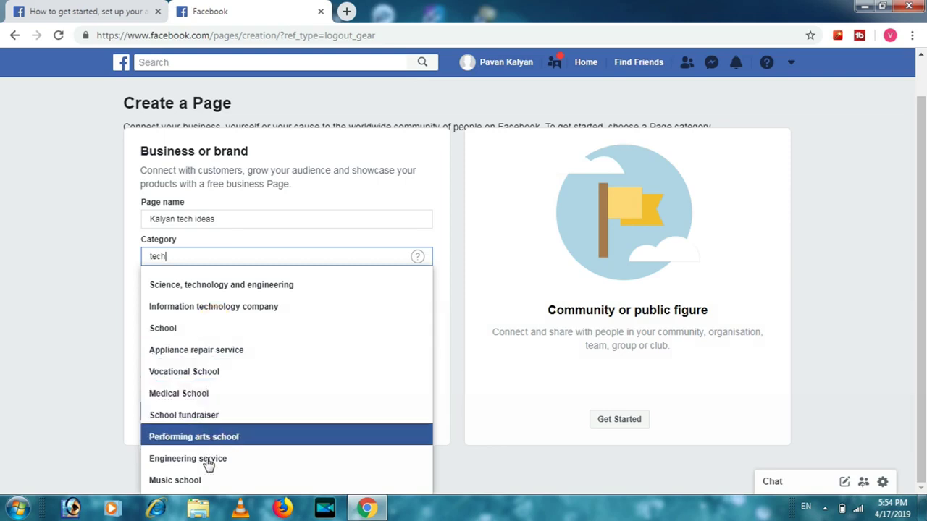
click(267, 285)
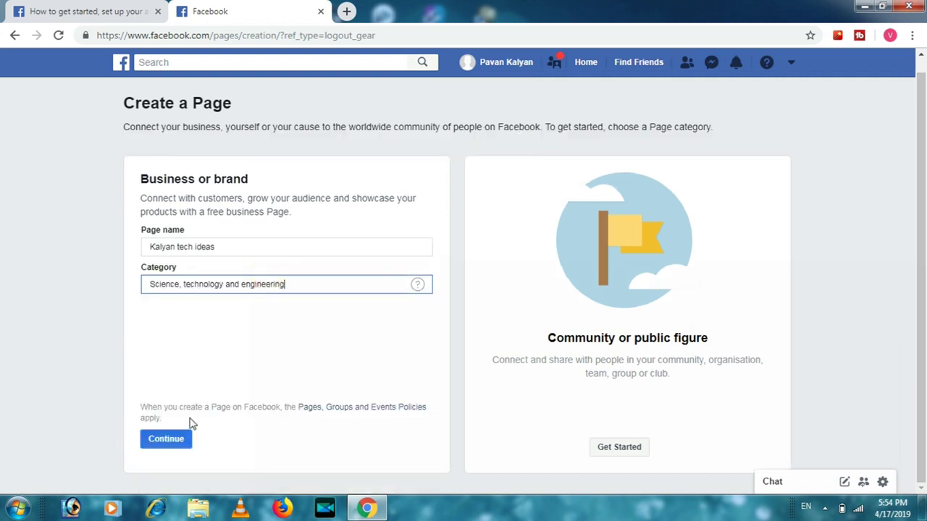
click(178, 444)
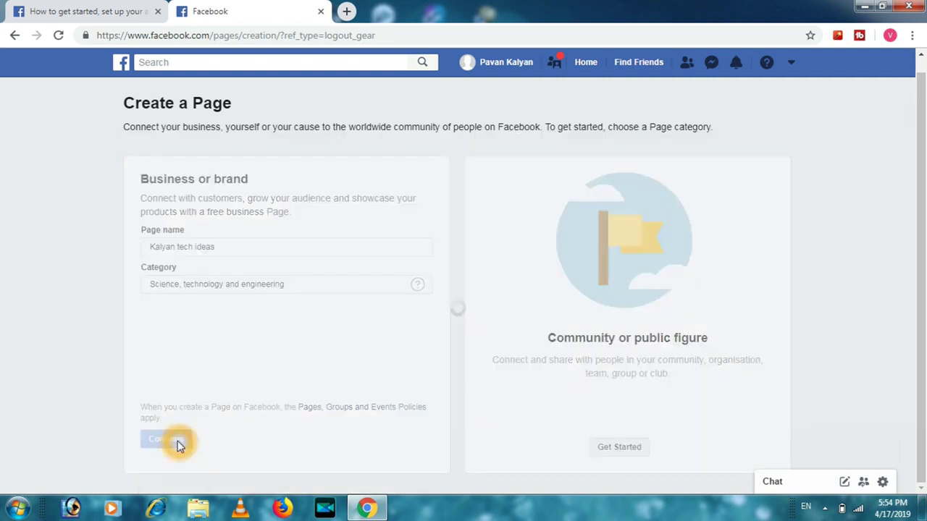
click(679, 320)
click(690, 364)
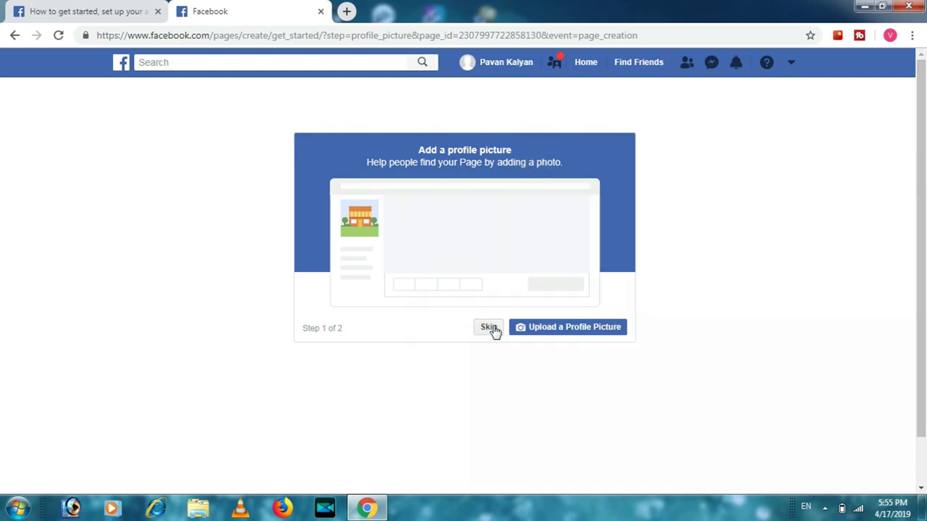
Skip adding both the profile picture and the cover photo to finish the Page setup.
click(571, 329)
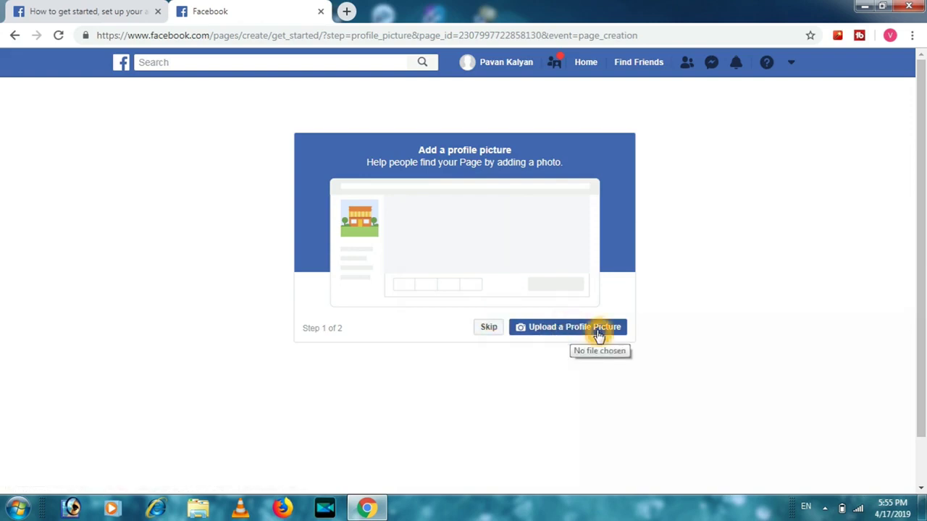
click(491, 329)
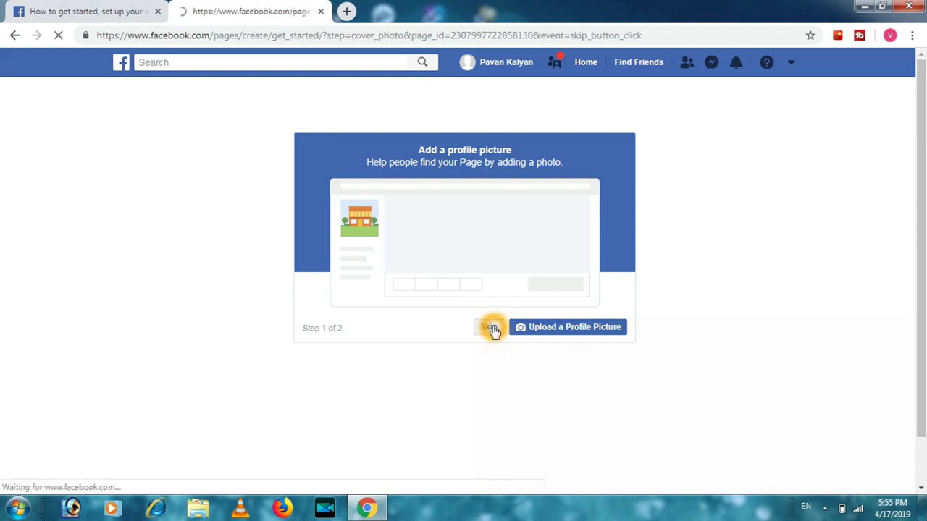
click(425, 222)
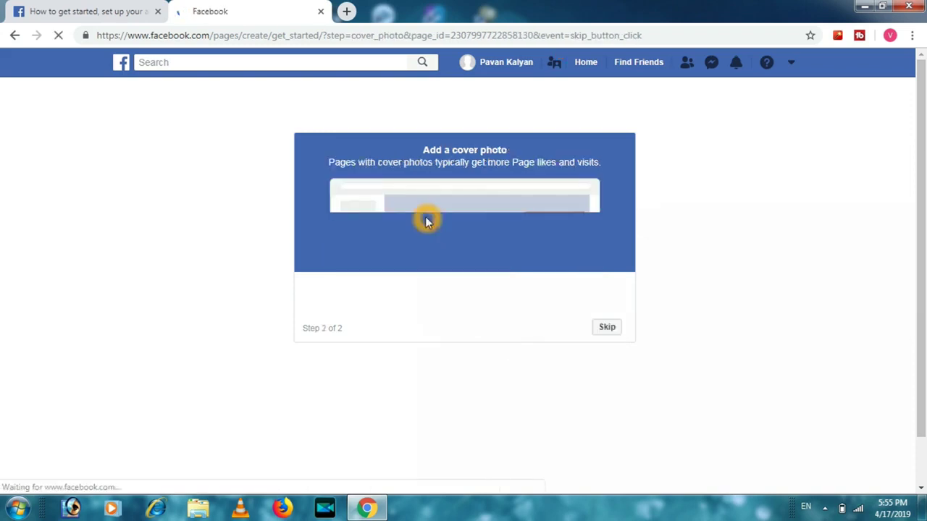
click(366, 274)
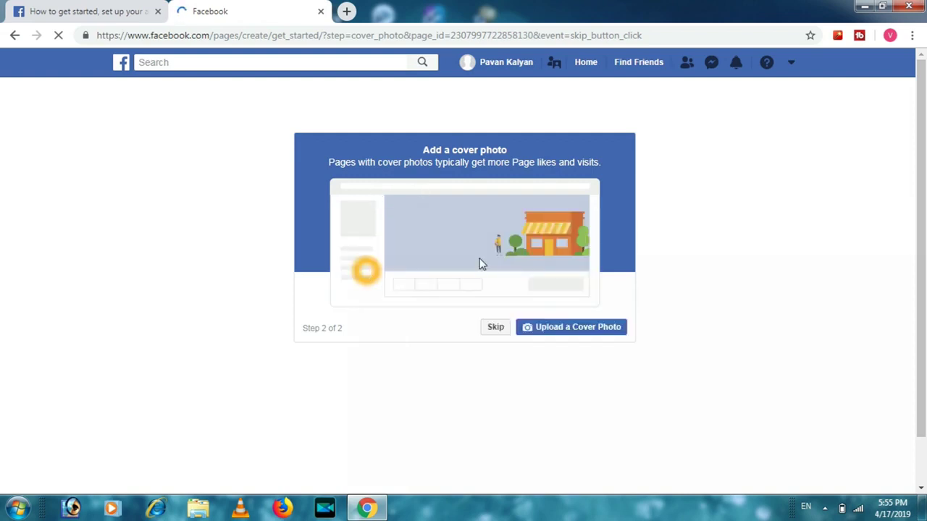
click(561, 274)
click(532, 183)
click(341, 204)
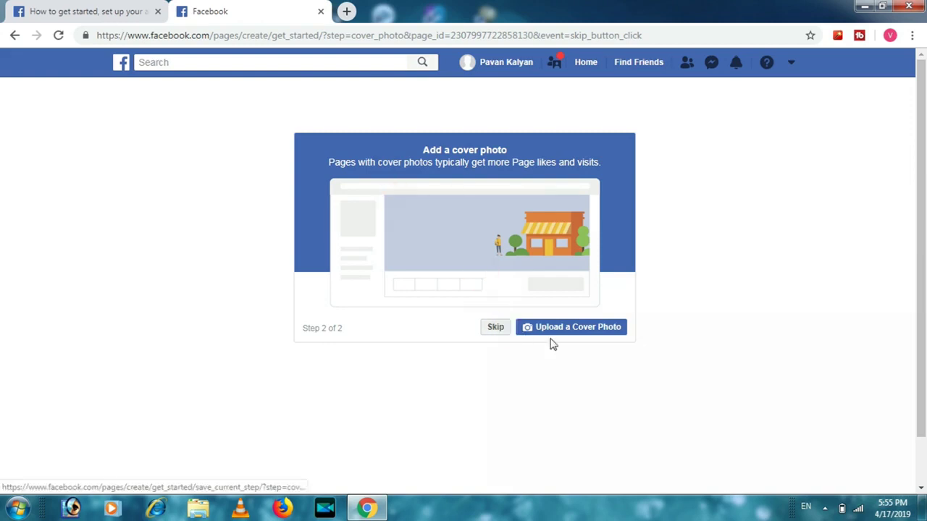
click(597, 337)
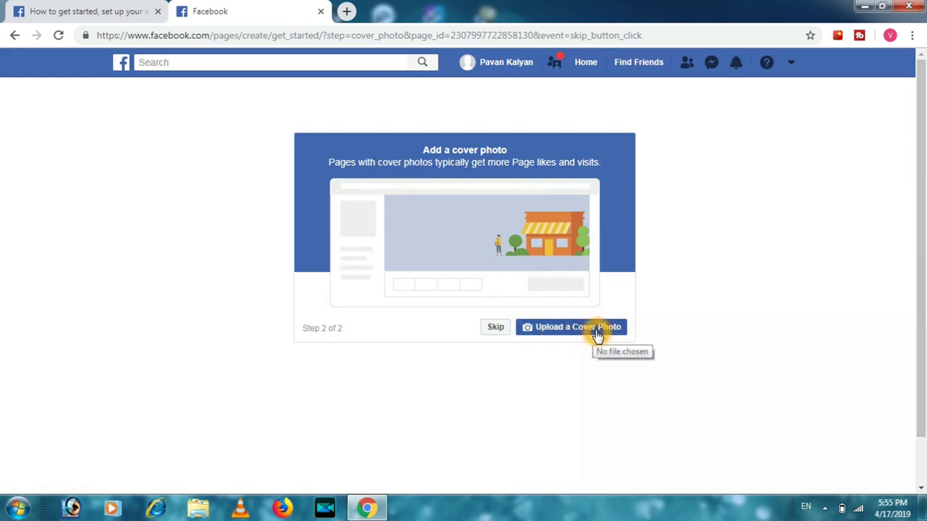
click(502, 330)
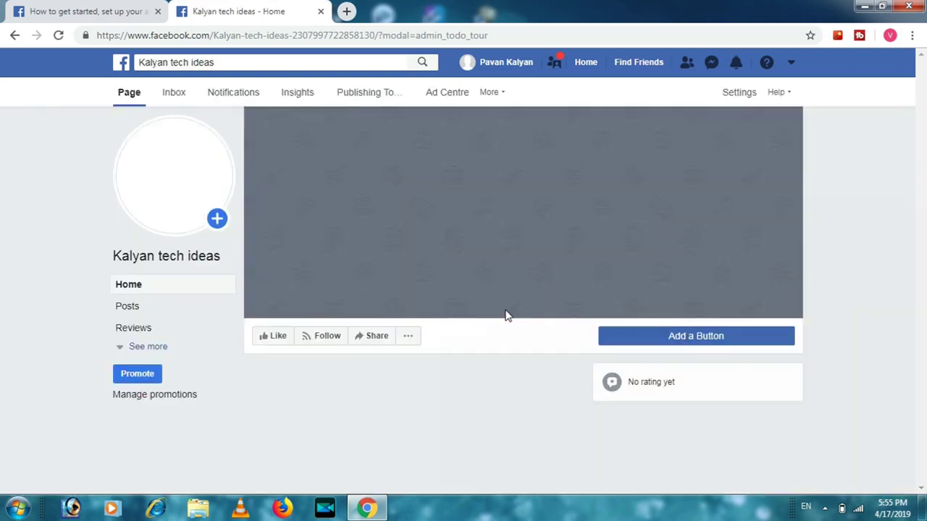
Look over the new Page's home, including the cover area, welcome tips, post composer, and the Like and Follow options.
click(275, 250)
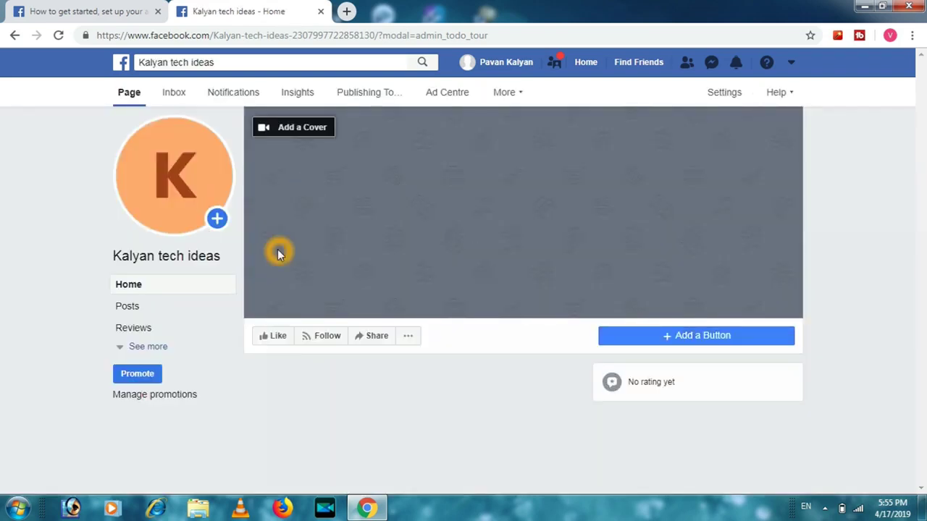
click(263, 167)
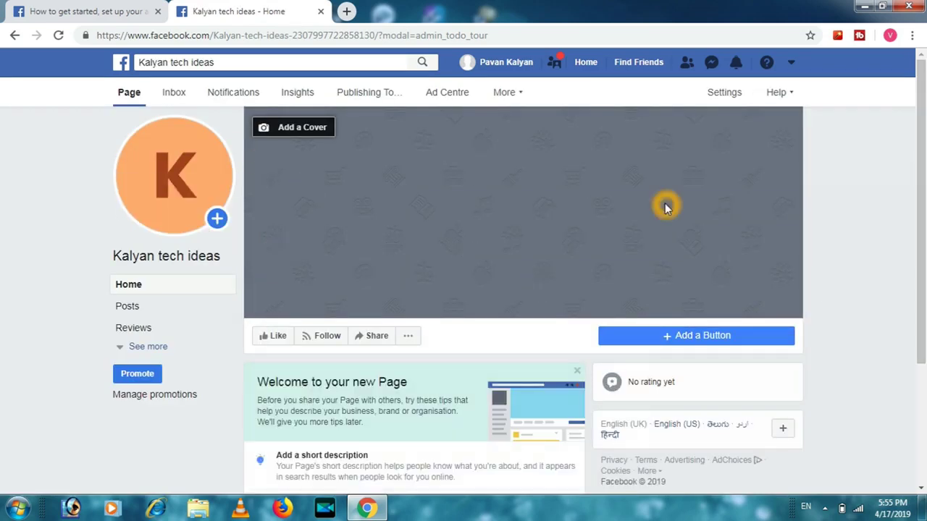
drag(922, 185, 922, 282)
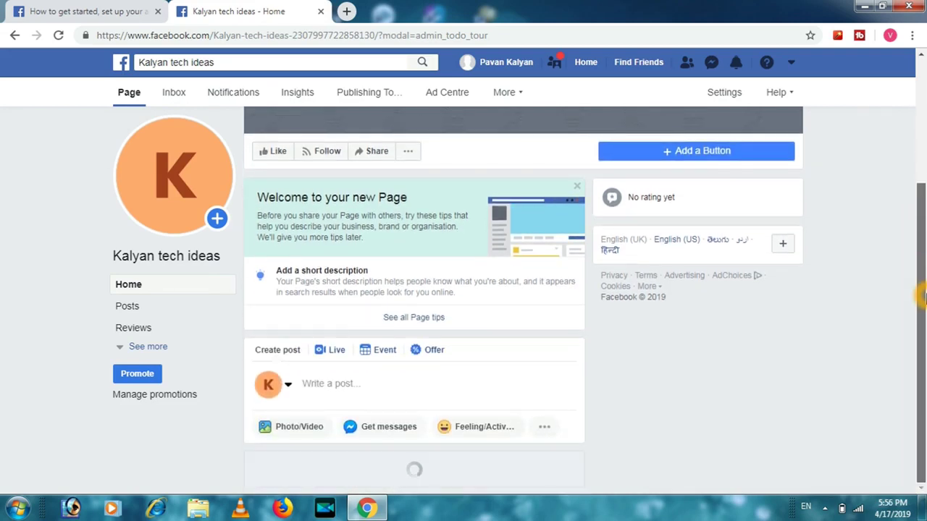
drag(921, 289, 925, 213)
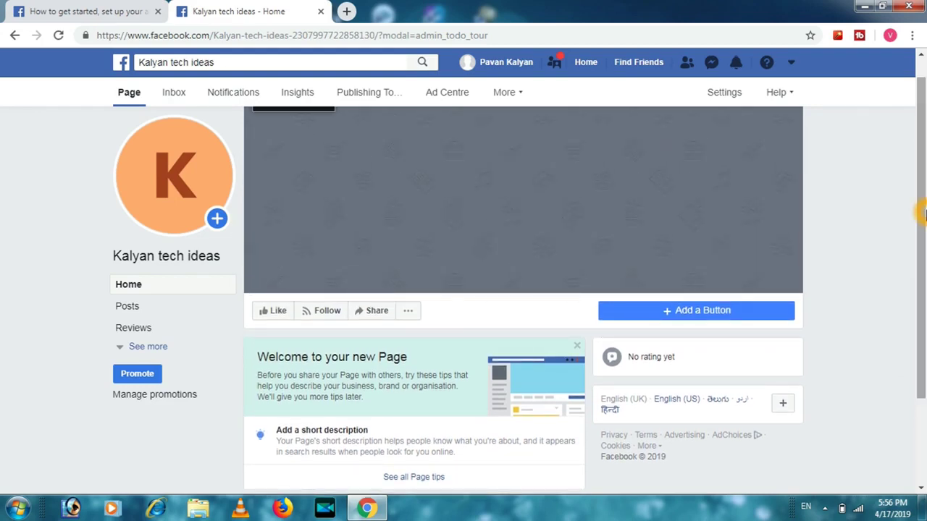
drag(924, 212, 924, 180)
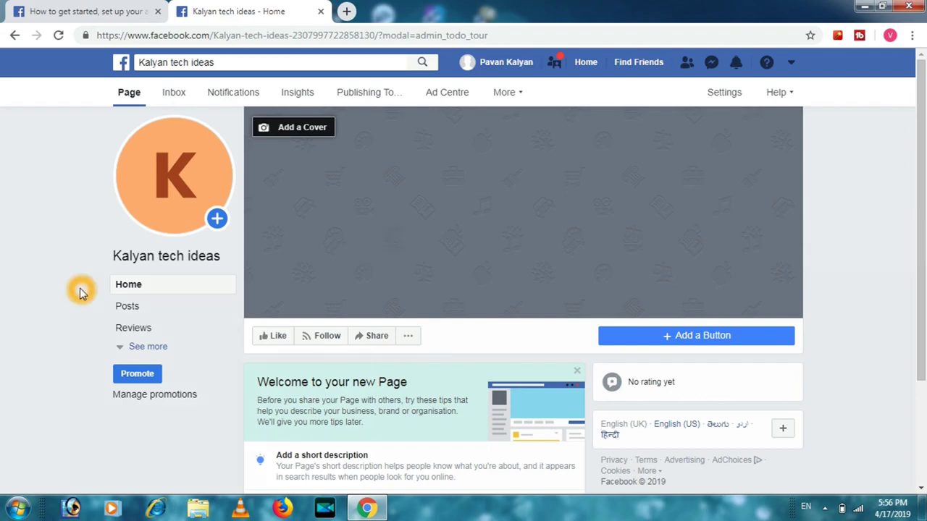
click(196, 262)
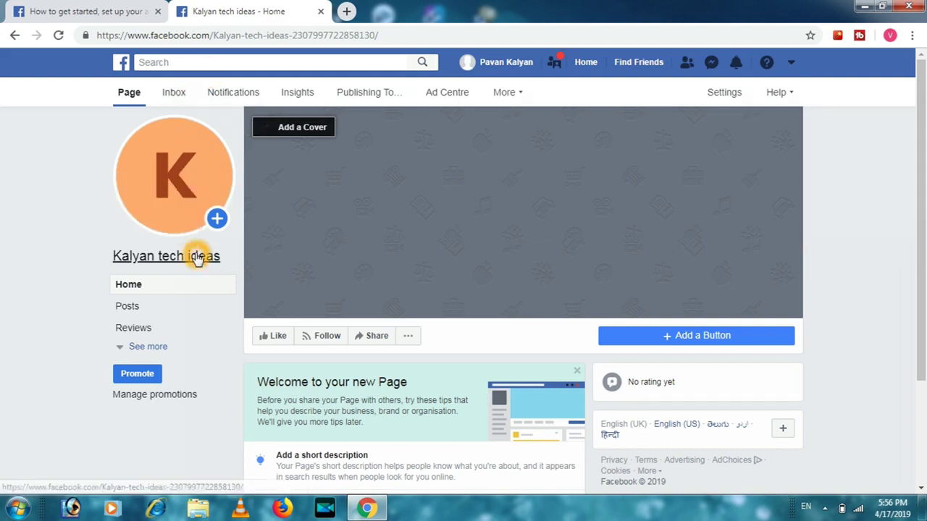
scroll(921, 290, down, 2)
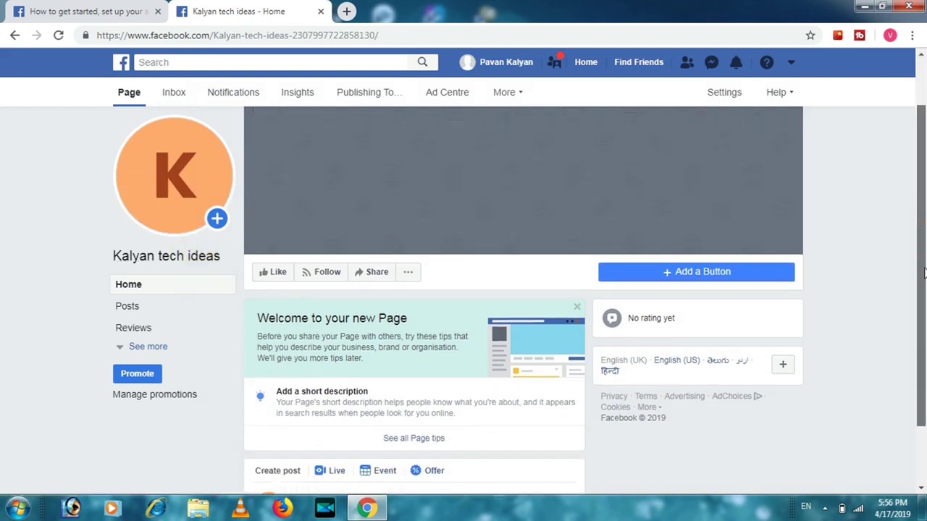
scroll(923, 297, up, 2)
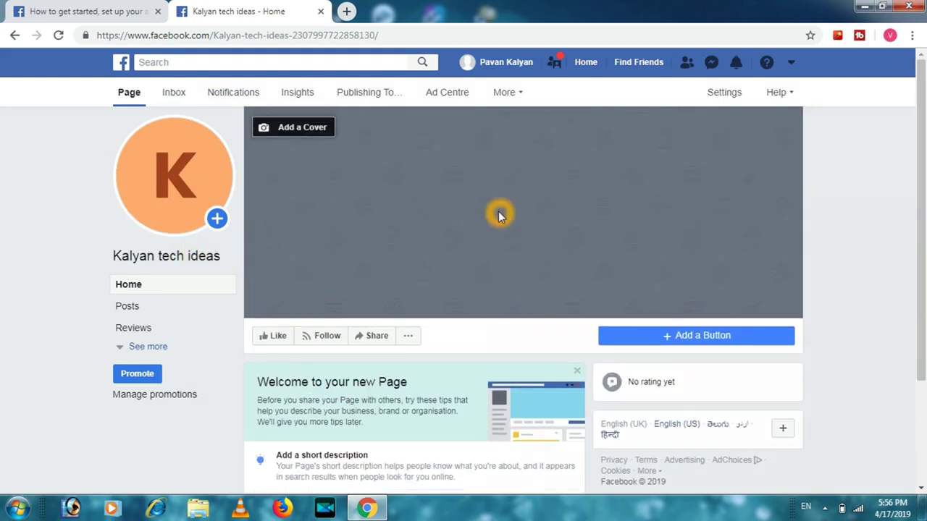
click(268, 343)
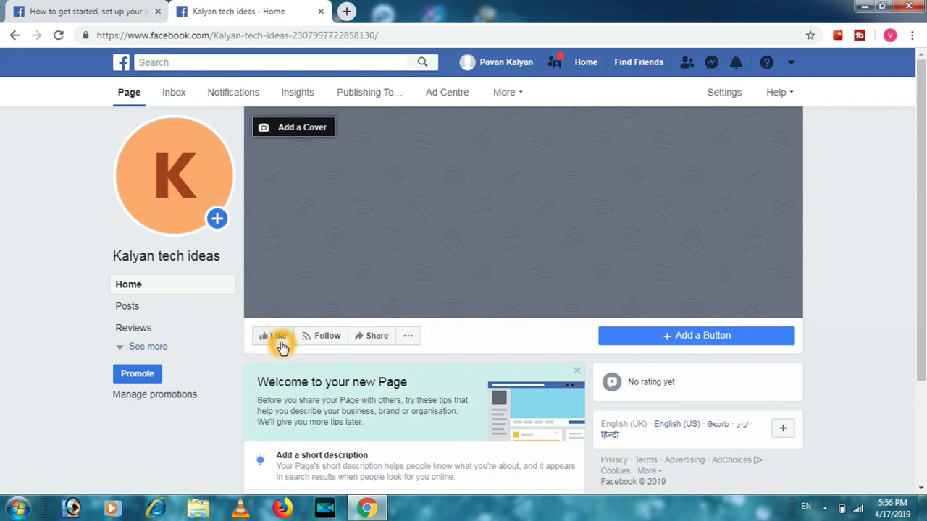
click(327, 341)
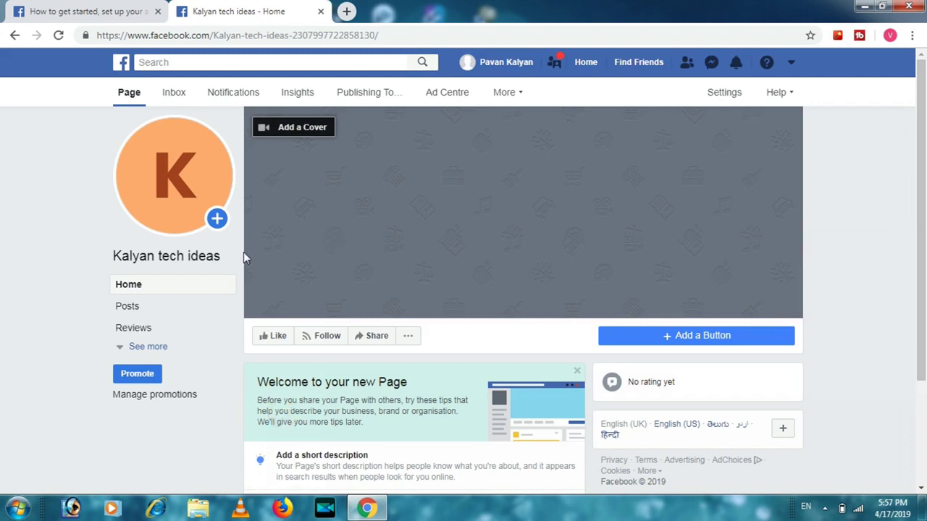
Examine the Page's Inbox and Notifications sections, including the option to promote the Page.
click(172, 98)
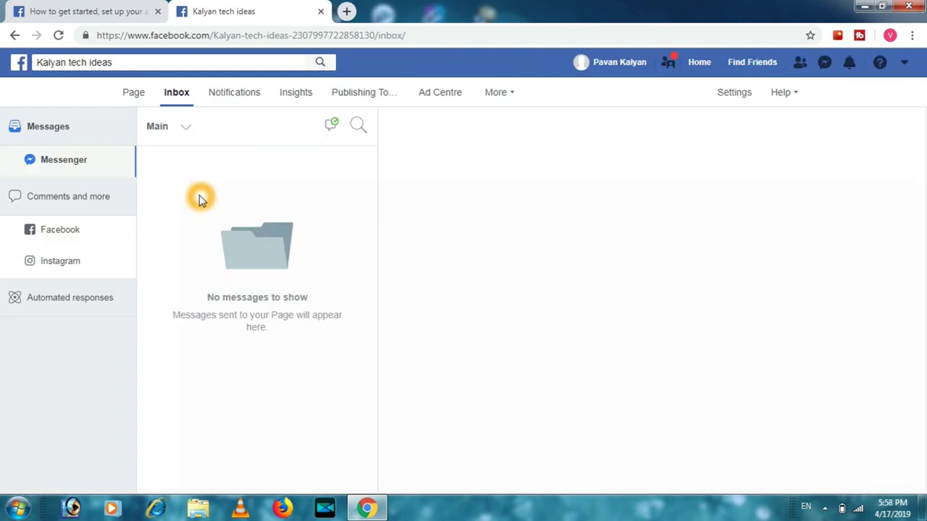
click(257, 95)
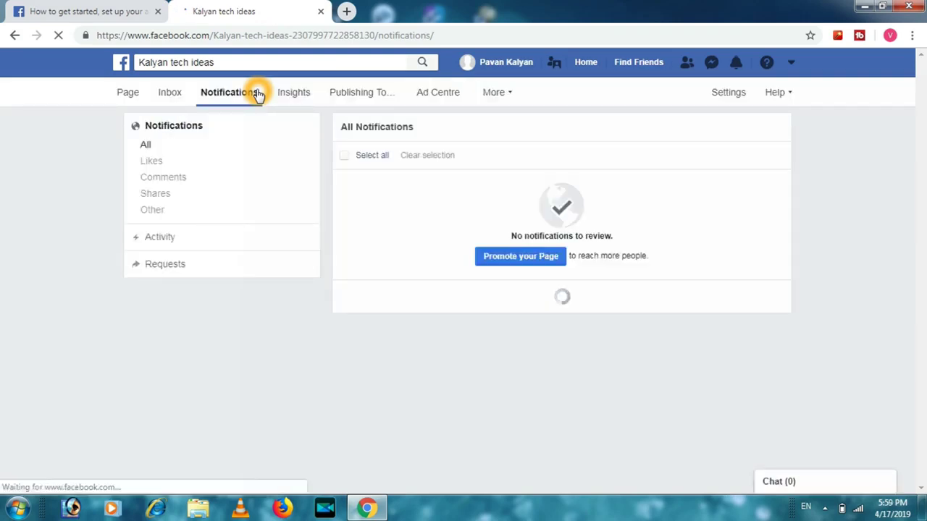
click(262, 194)
click(456, 207)
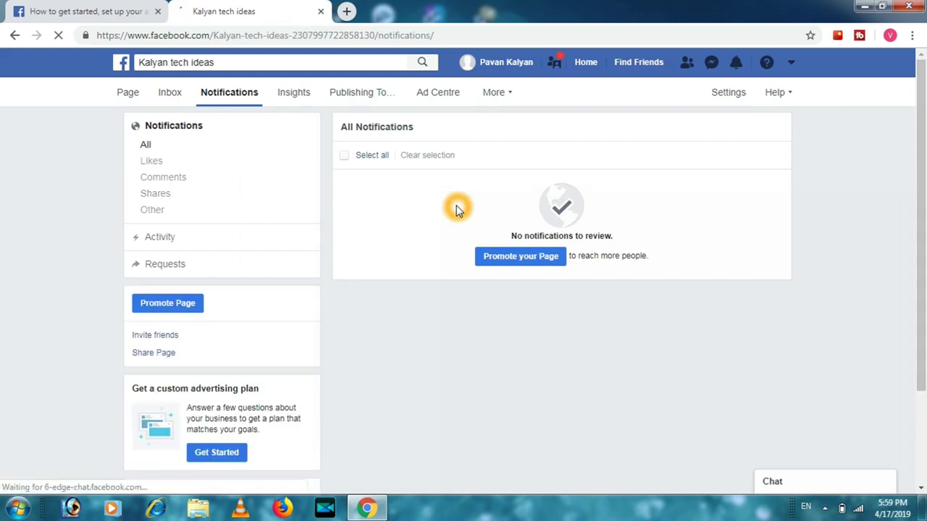
click(539, 269)
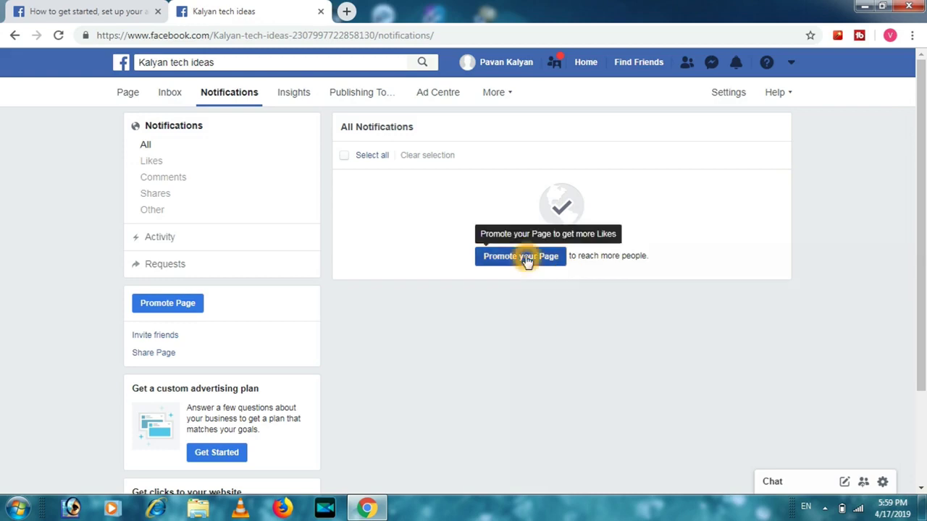
Finish viewing the Page's notifications and look over the Insights overview with its Page summary.
click(534, 207)
click(538, 322)
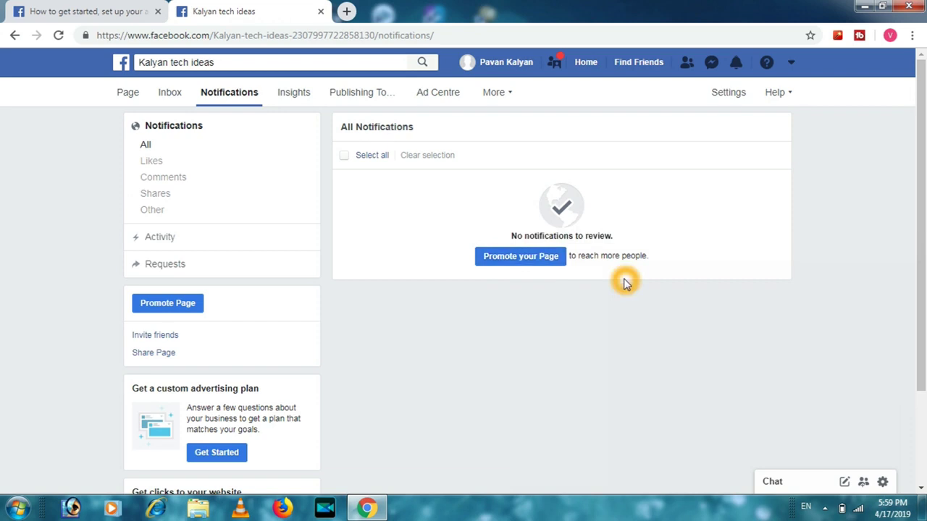
click(293, 92)
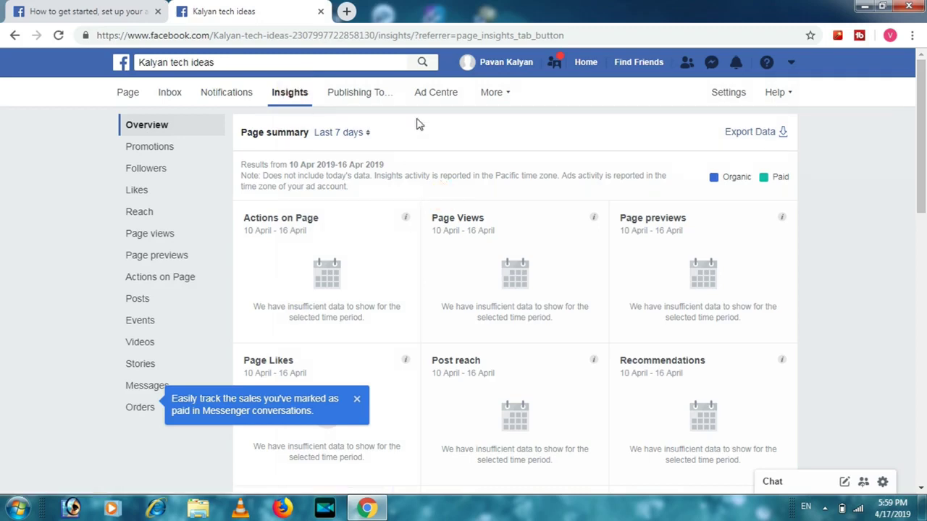
Open the Page's publishing tools and examine the Published Posts list.
click(370, 96)
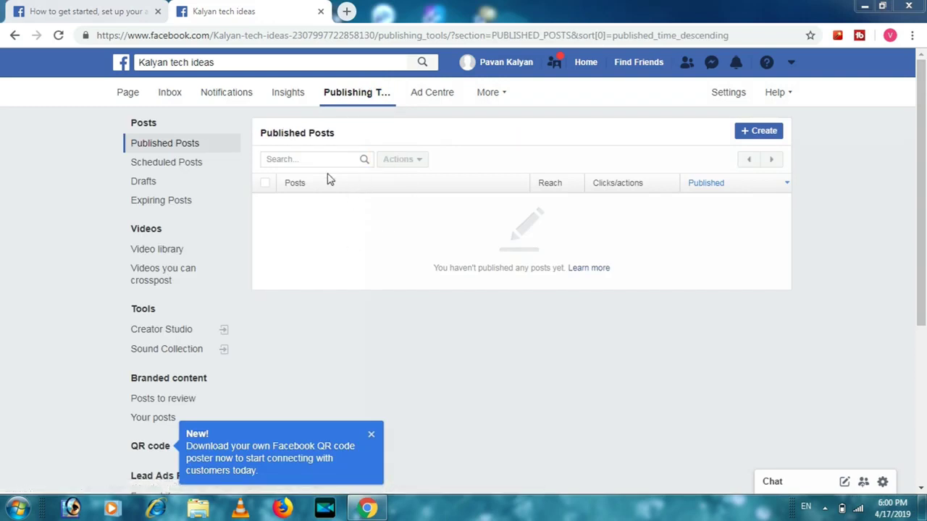
click(362, 203)
click(519, 237)
click(360, 214)
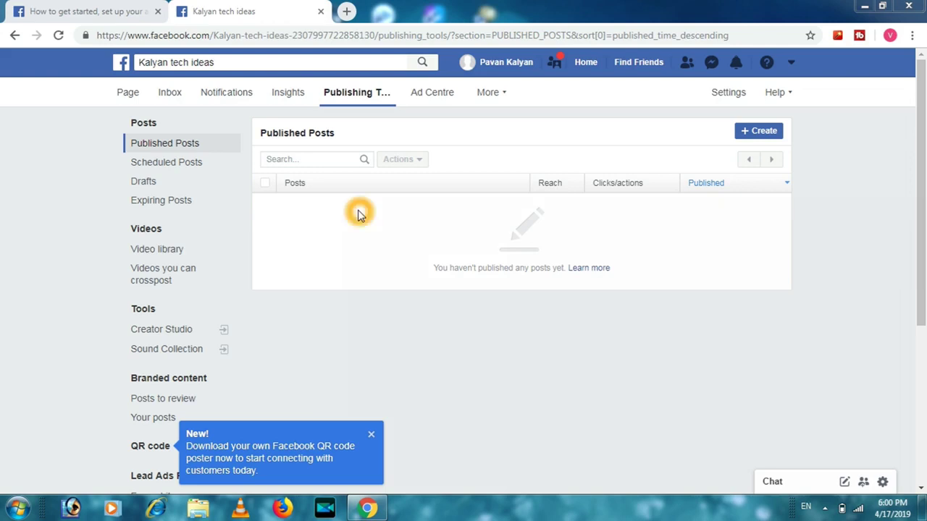
click(493, 222)
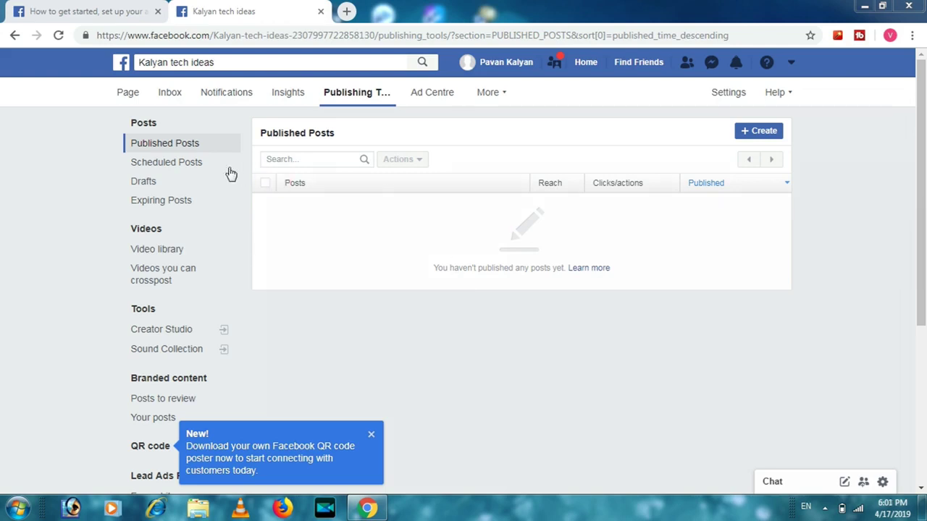
Review the Posts, Videos and Tools sections of the publishing tools, including Sound Collection and Creator Studio.
click(176, 144)
click(227, 176)
click(241, 205)
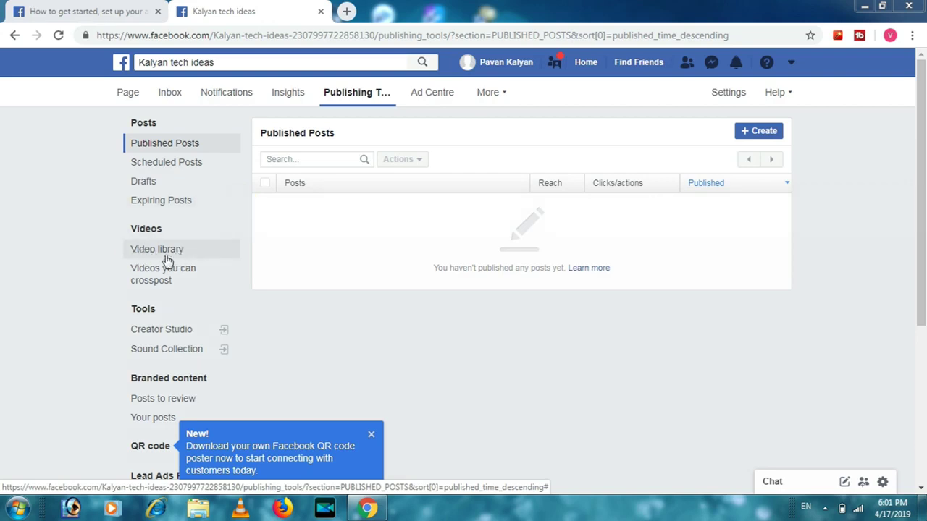
click(245, 274)
click(170, 353)
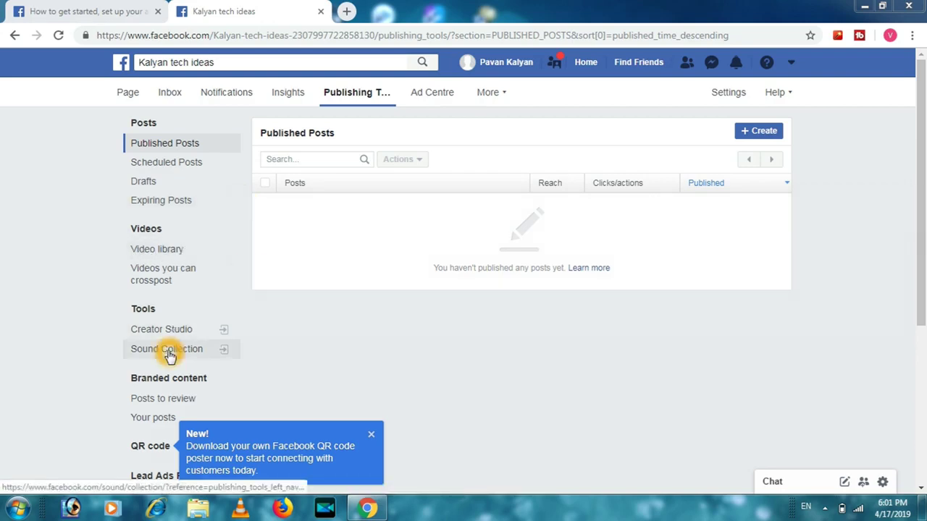
click(178, 335)
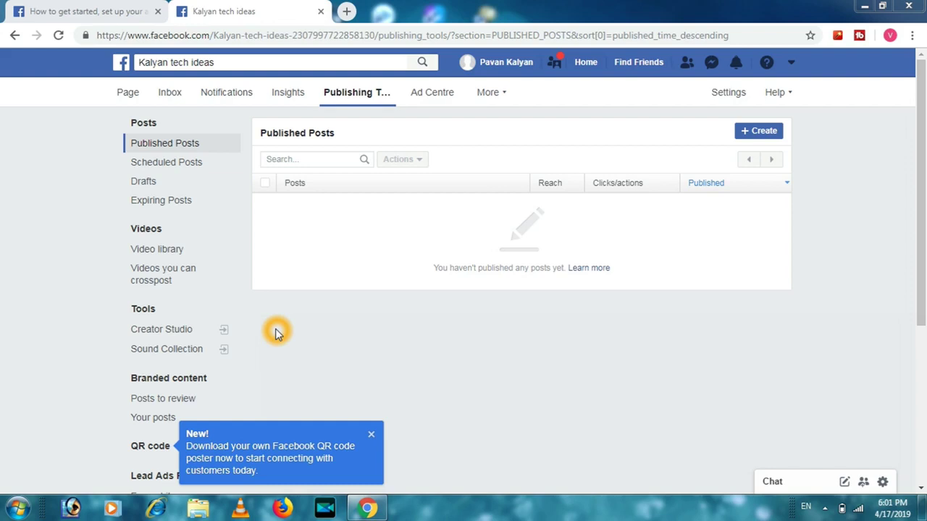
Create a new post with an uploaded video and try to share it to the News Feed.
click(759, 131)
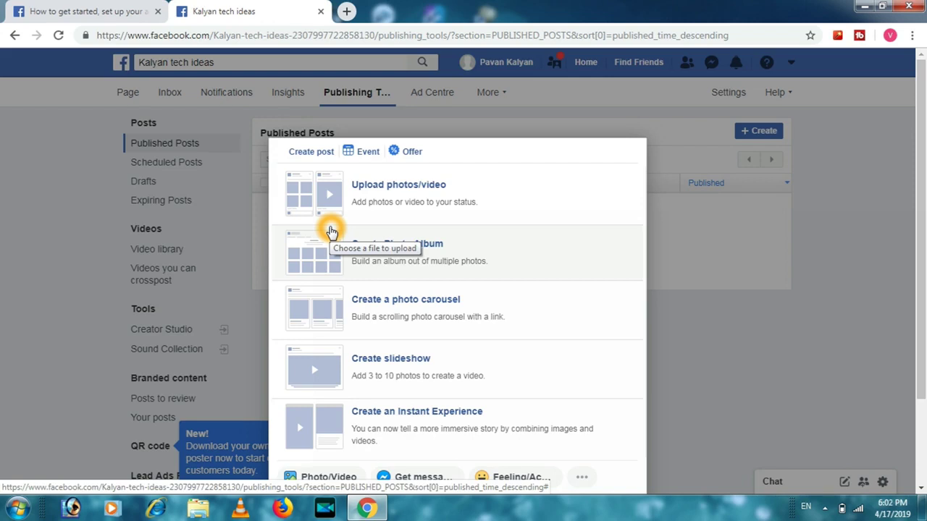
click(417, 192)
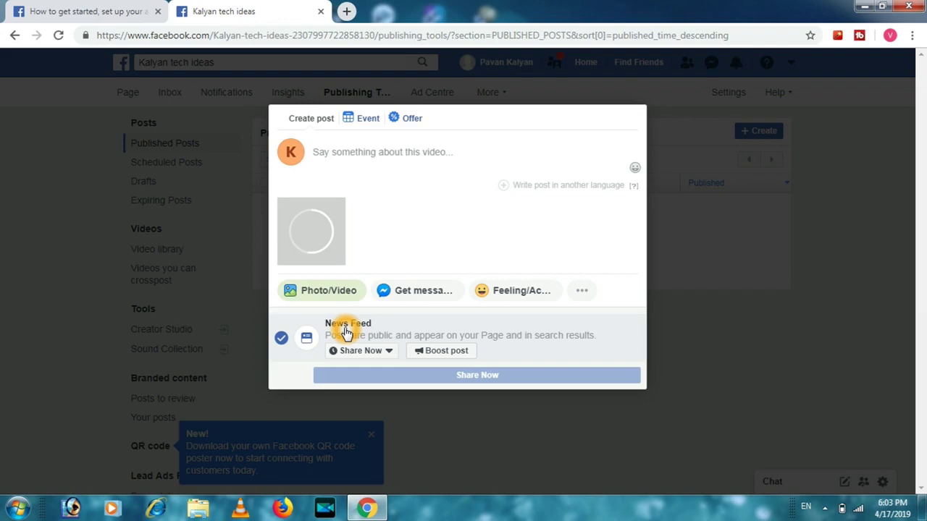
click(581, 374)
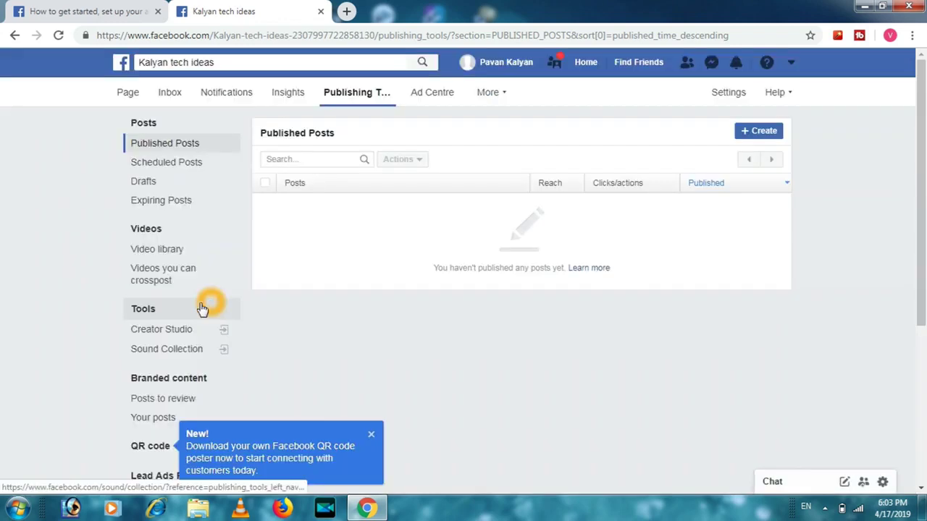
Open Creator Studio for the Page and look over its home, including the option to create a post.
click(193, 332)
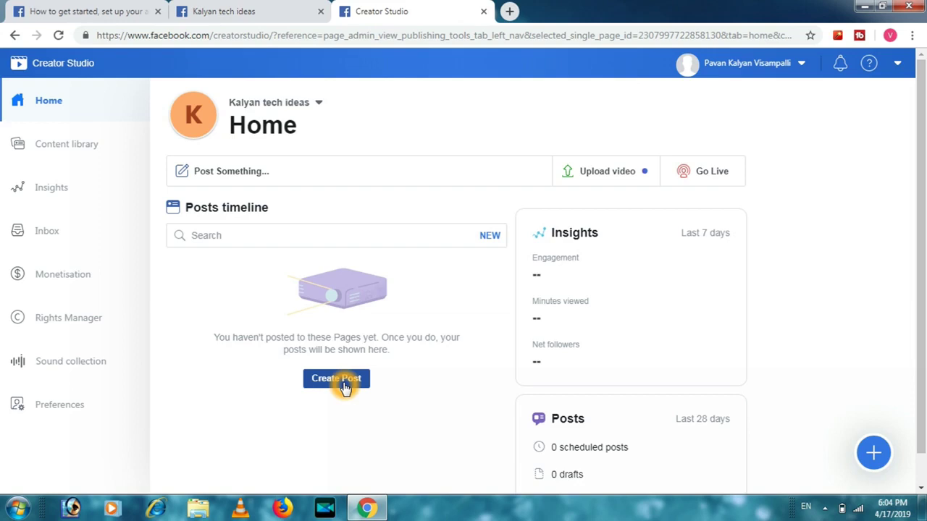
click(345, 389)
Go back to the "Kalyan tech ideas" Page's home, leaving the publishing tools without finishing the post.
click(245, 8)
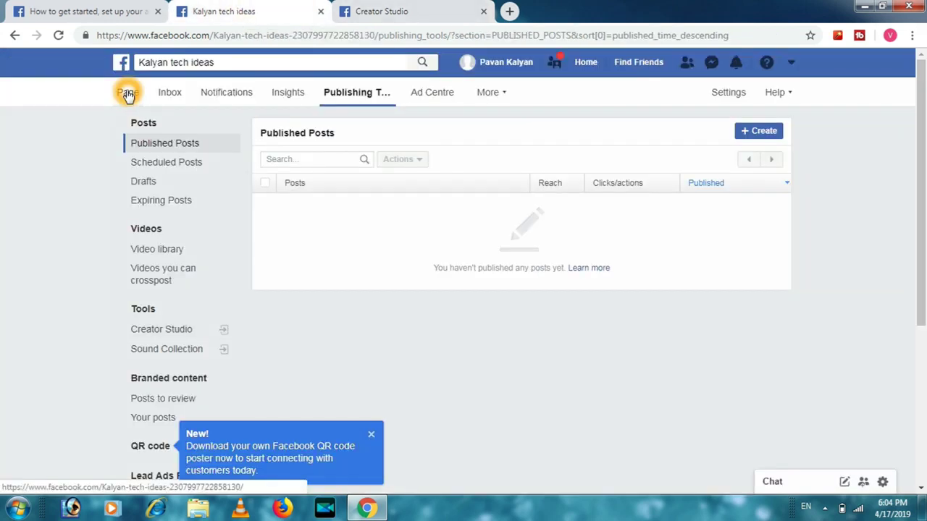
click(127, 95)
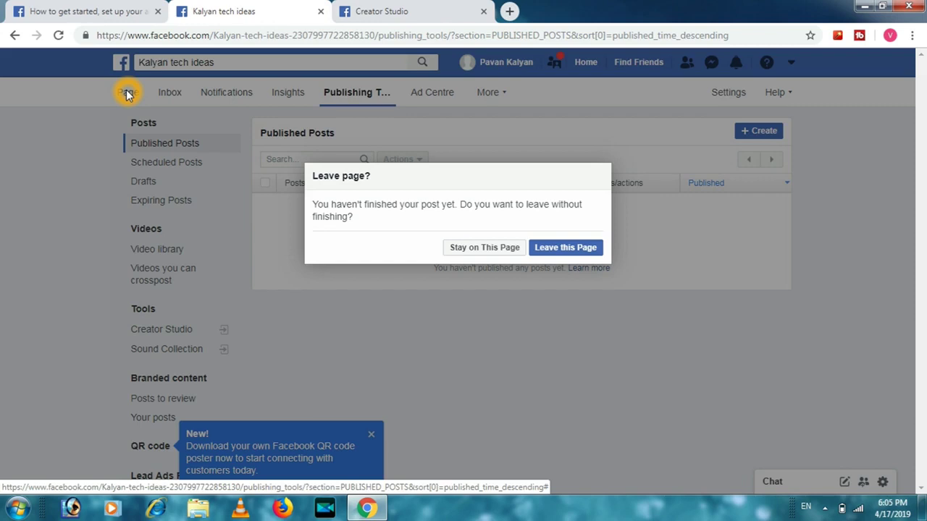
click(556, 254)
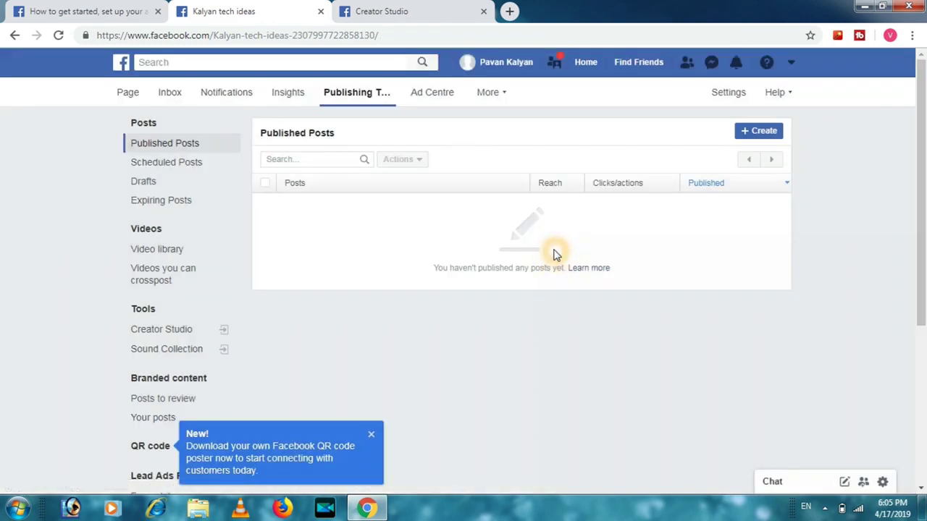